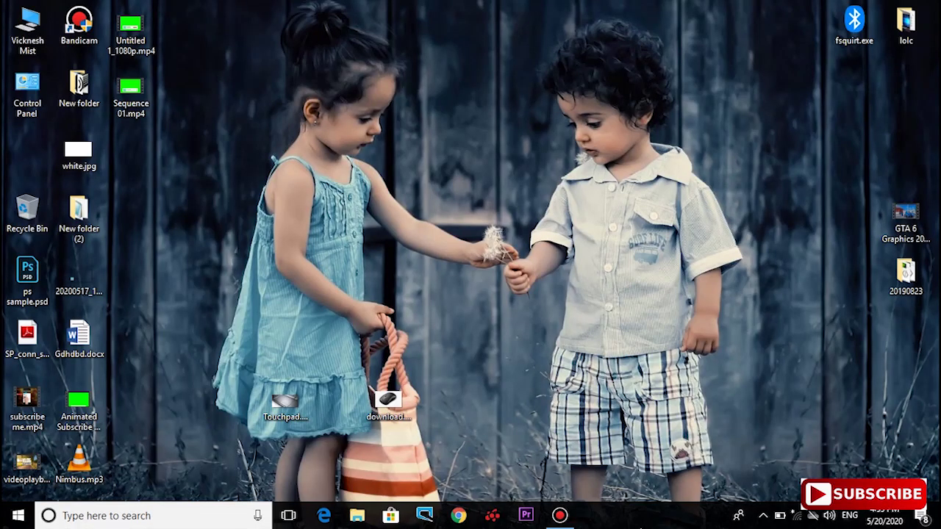
Step: Disable BlueStacks Agent from running at start-up in Task Manager and close it
{"action": "right_click", "coordinate": [640, 523]}
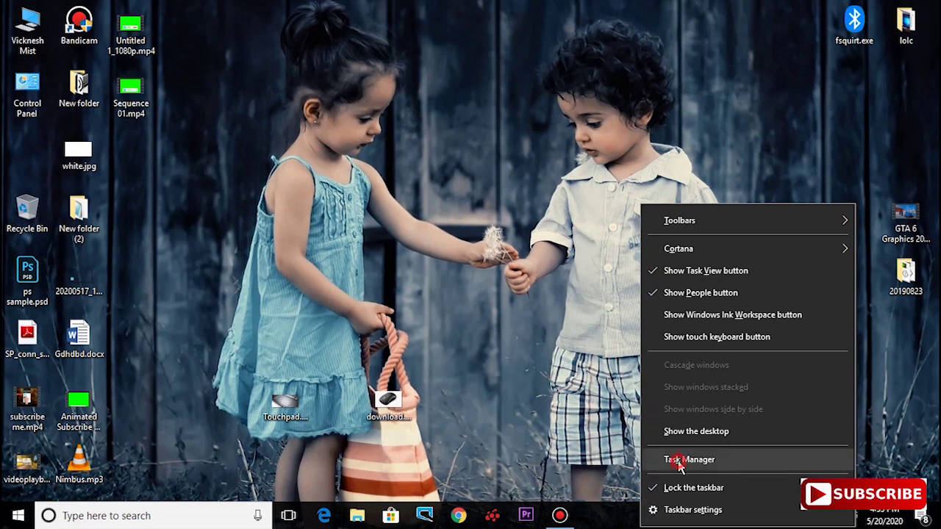
{"action": "left_click", "coordinate": [680, 461]}
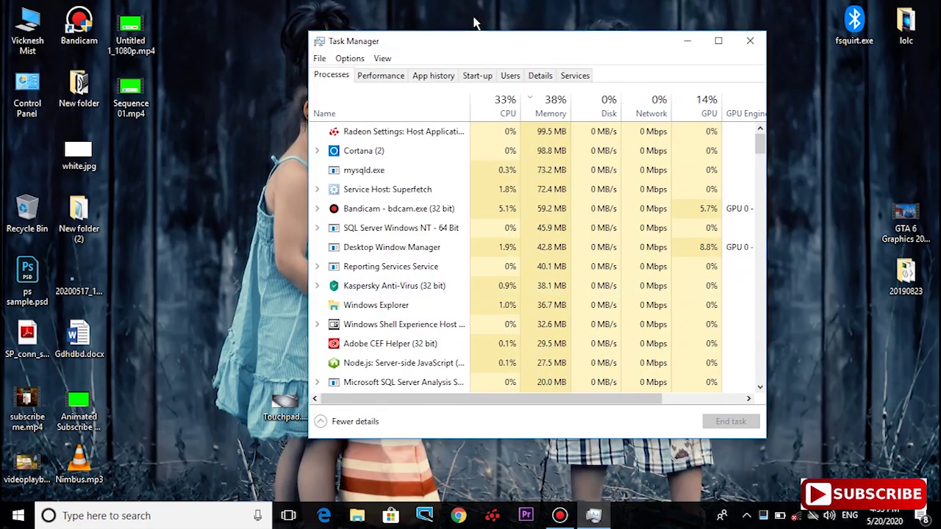
{"action": "left_click", "coordinate": [478, 75]}
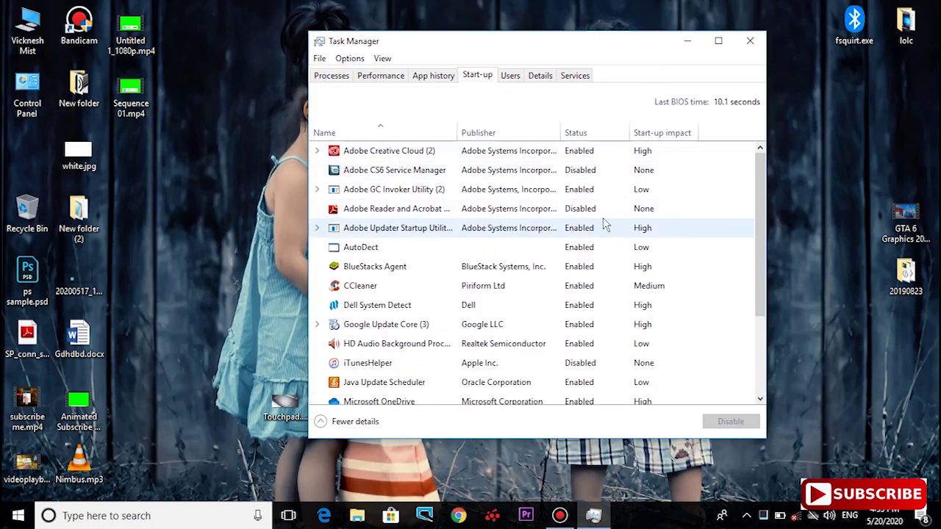
{"action": "scroll", "coordinate": [627, 266], "scroll_direction": "down", "scroll_amount": 1}
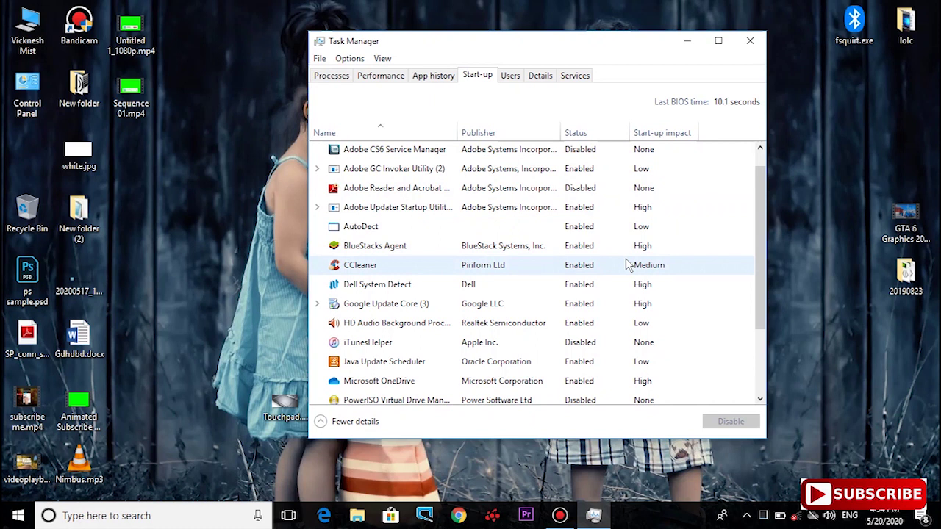
{"action": "left_click", "coordinate": [390, 249]}
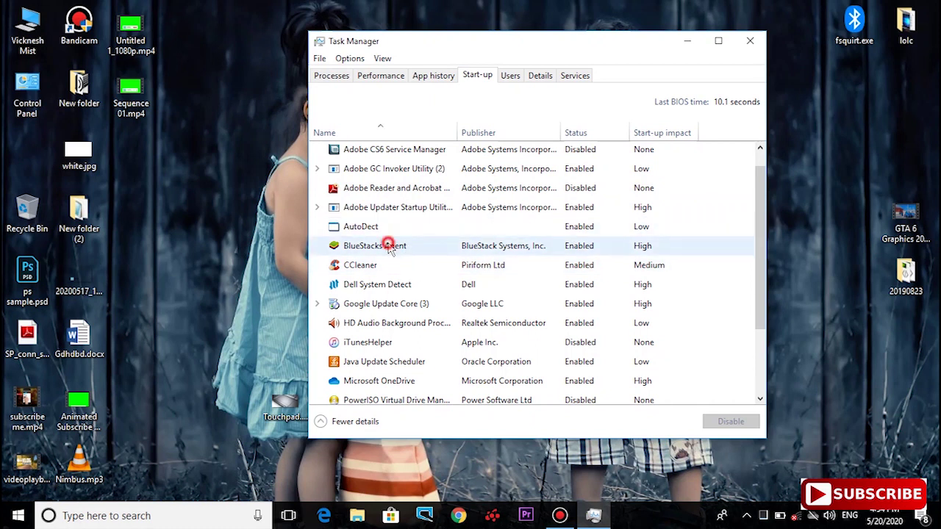
{"action": "left_click", "coordinate": [727, 425]}
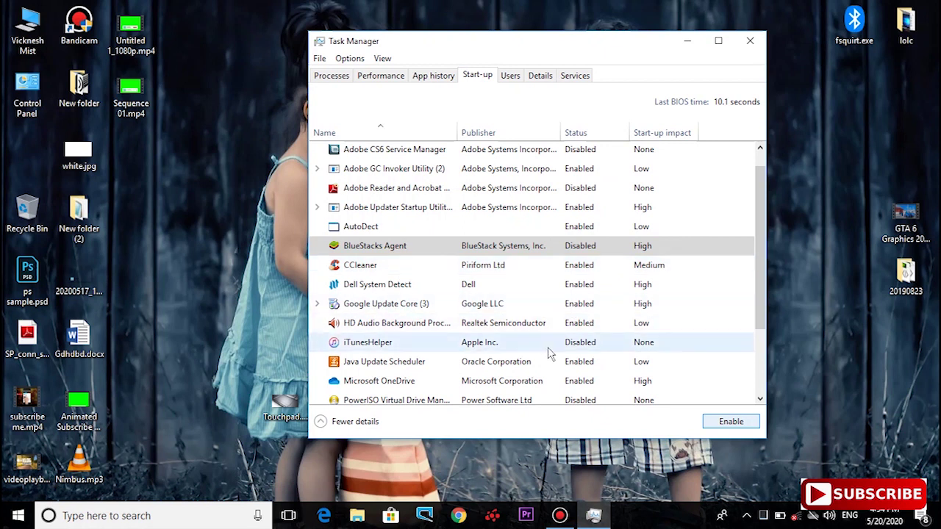
{"action": "left_click", "coordinate": [752, 43]}
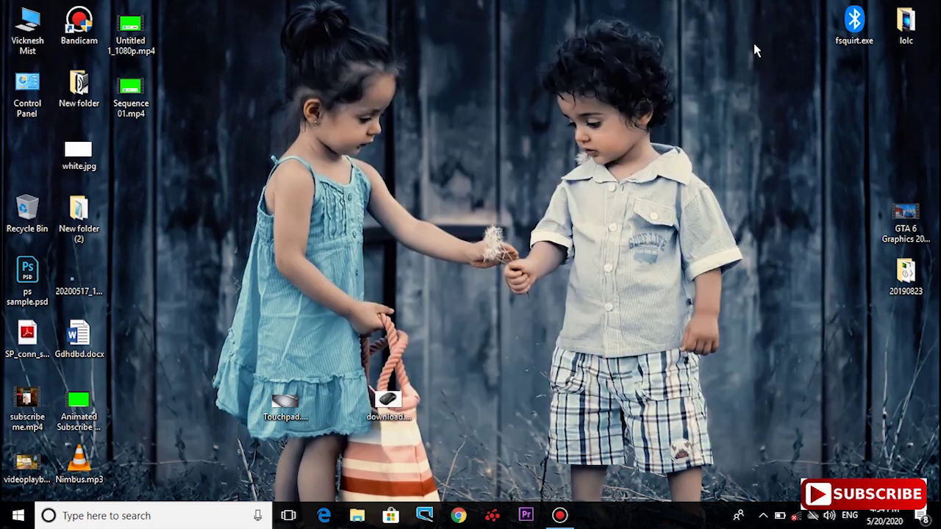
Step: Turn off fast start-up in Control Panel's power button and lid settings, save the changes and close the window
{"action": "double_click", "coordinate": [28, 107]}
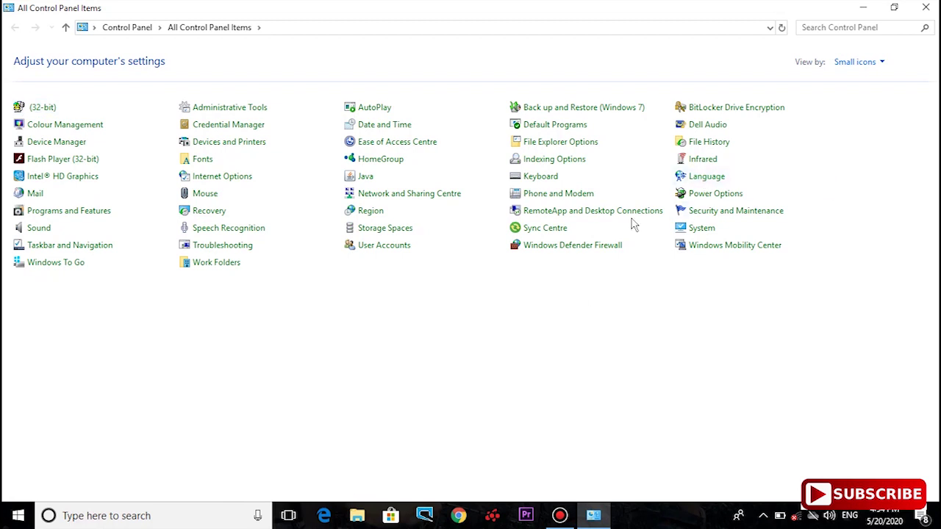
{"action": "left_click", "coordinate": [704, 196]}
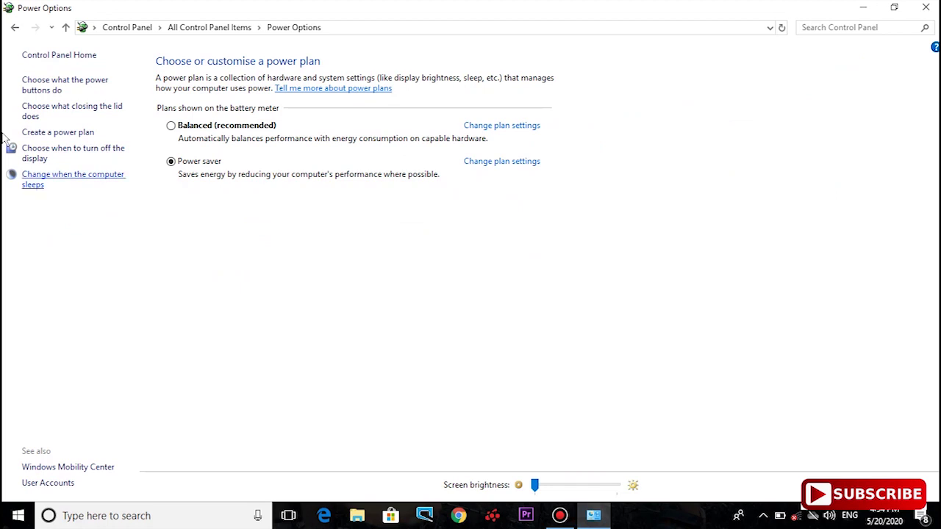
{"action": "left_click", "coordinate": [53, 116]}
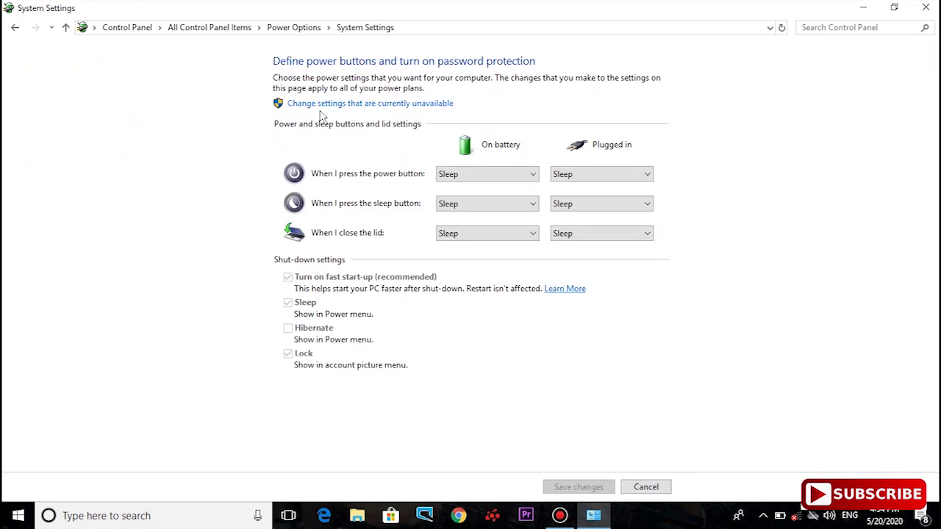
{"action": "left_click", "coordinate": [362, 105]}
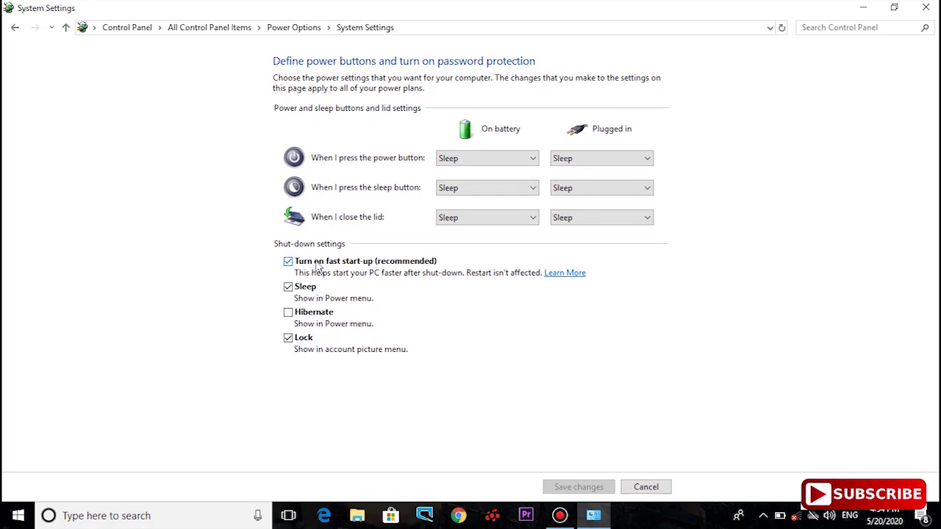
{"action": "left_click", "coordinate": [288, 263]}
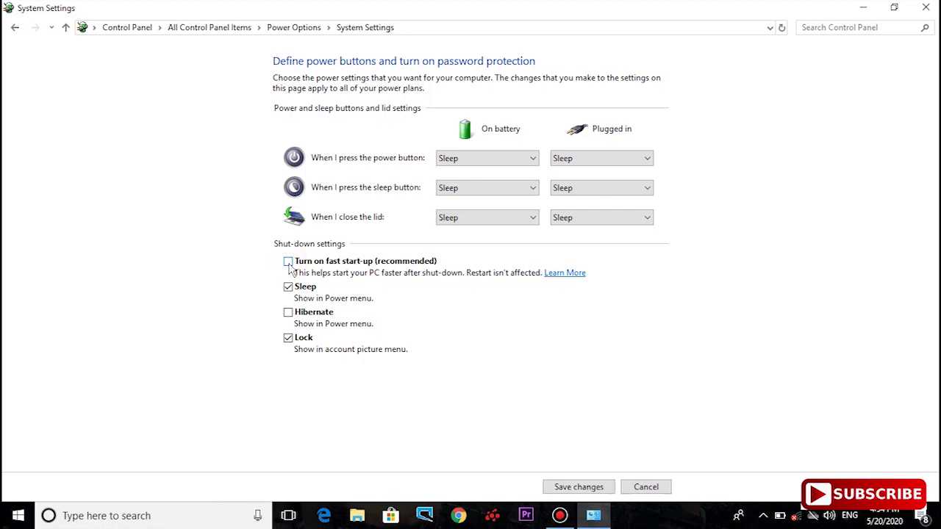
{"action": "left_click", "coordinate": [592, 490]}
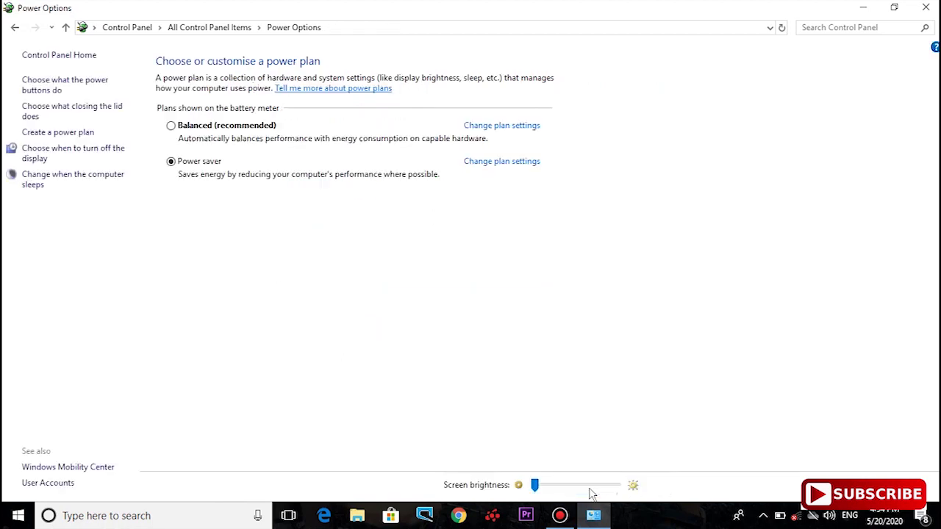
{"action": "left_click", "coordinate": [926, 6]}
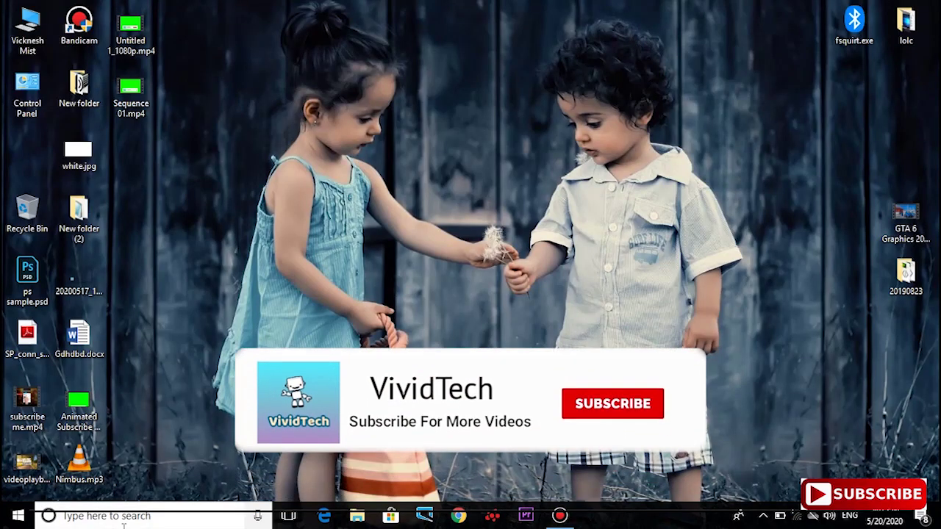
Step: Find Disk Clean-up through Windows search and start it for the C: drive
{"action": "left_click", "coordinate": [147, 516]}
{"action": "type", "text": "disk"}
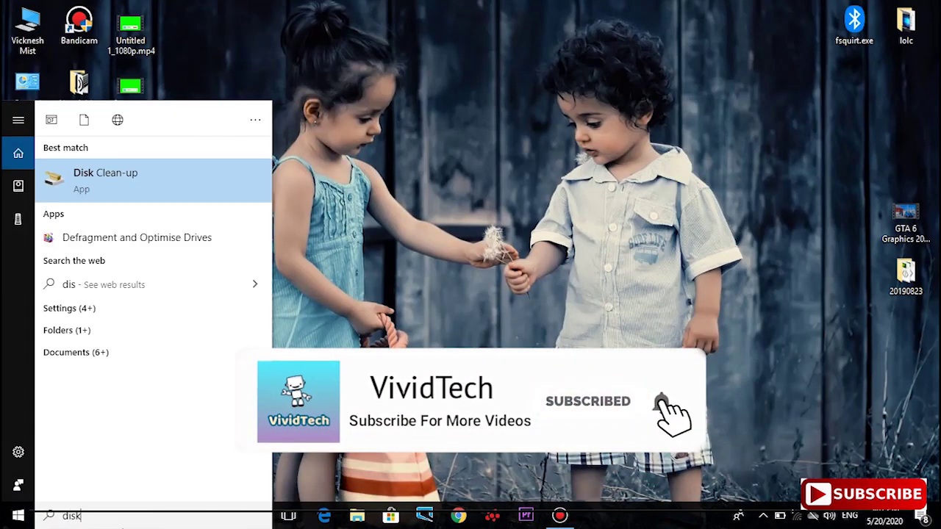
{"action": "left_click", "coordinate": [157, 184]}
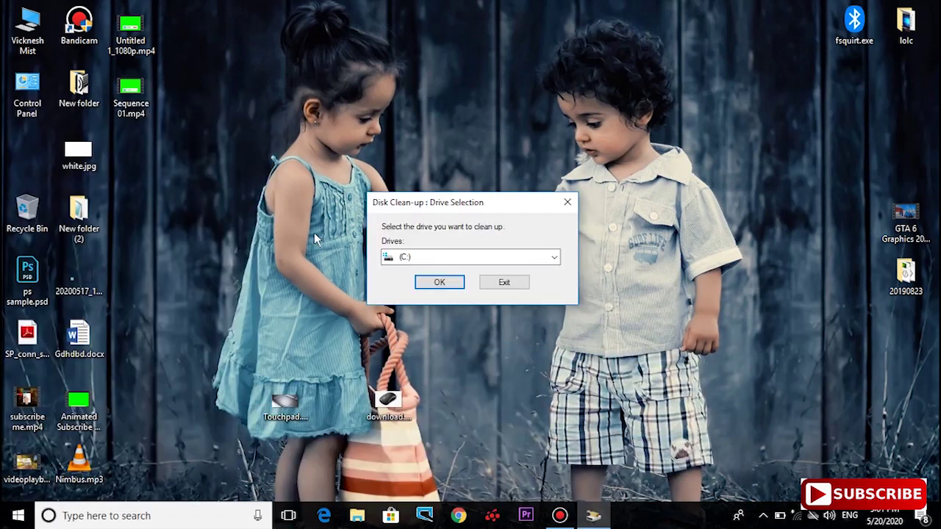
{"action": "left_click", "coordinate": [433, 283]}
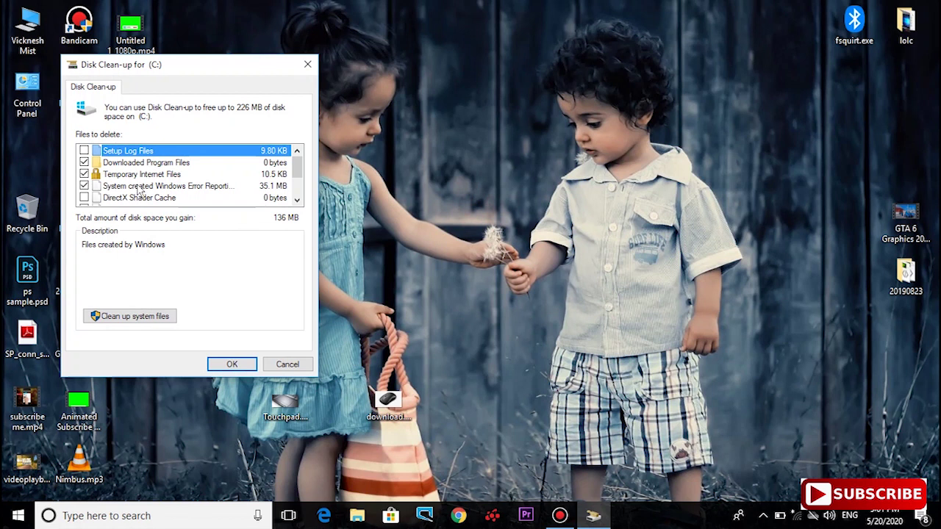
Step: Add DirectX Shader Cache and Temporary files to the clean-up selection and permanently delete the selected files
{"action": "scroll", "coordinate": [139, 190], "scroll_direction": "down", "scroll_amount": 1}
{"action": "left_click", "coordinate": [84, 162]}
{"action": "left_click", "coordinate": [84, 198]}
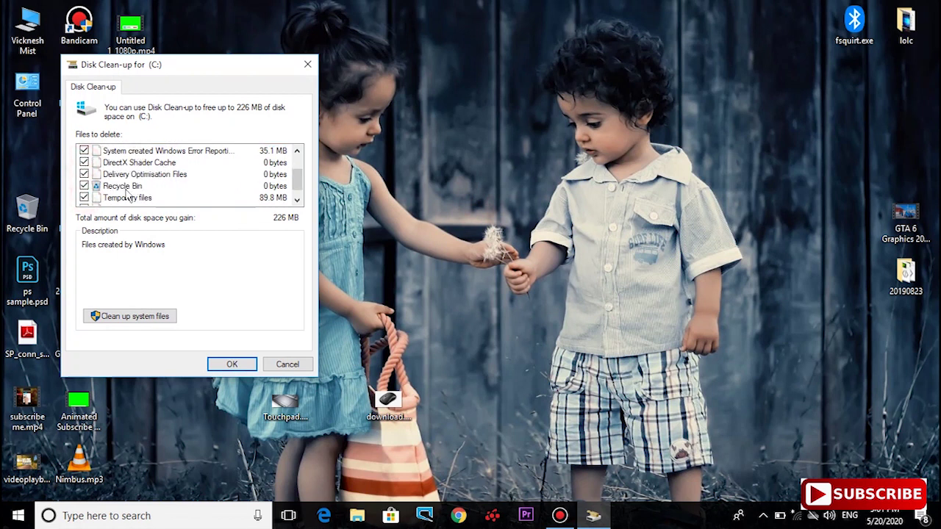
{"action": "scroll", "coordinate": [126, 193], "scroll_direction": "down", "scroll_amount": 1}
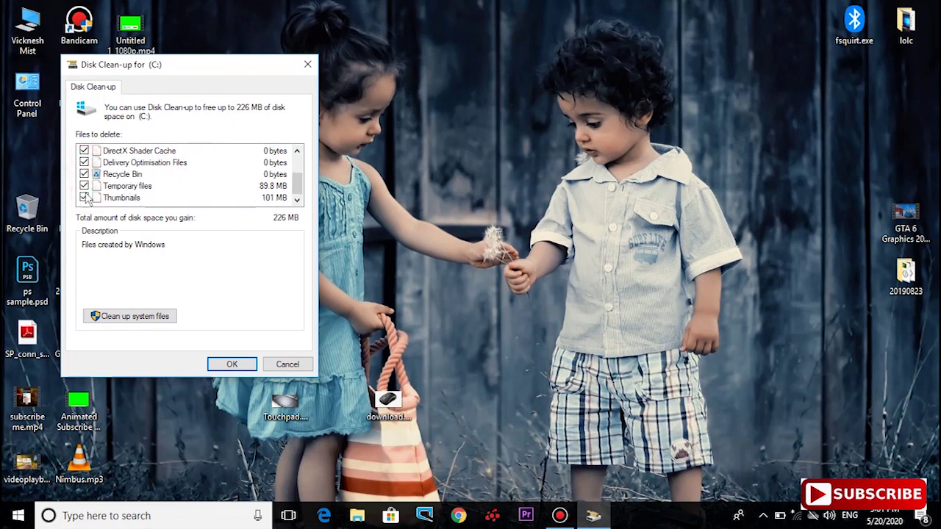
{"action": "left_click", "coordinate": [232, 365]}
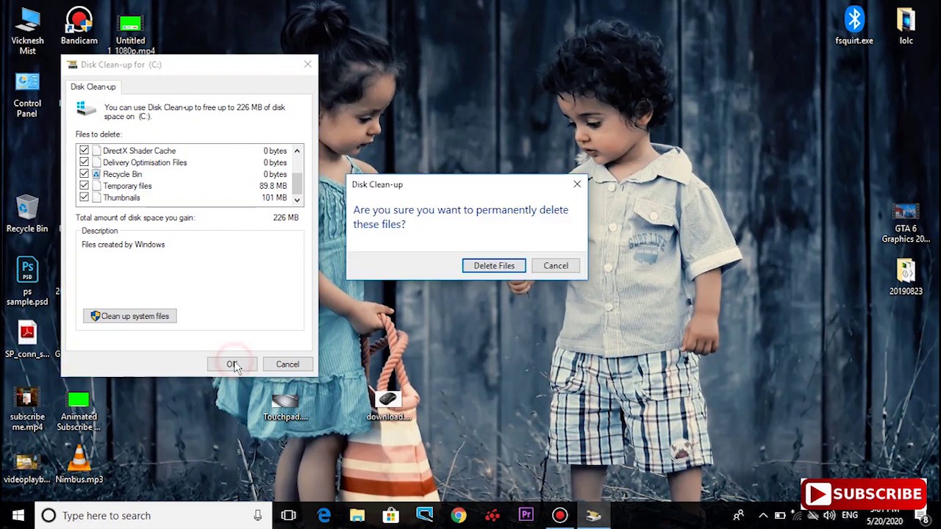
{"action": "left_click", "coordinate": [494, 266]}
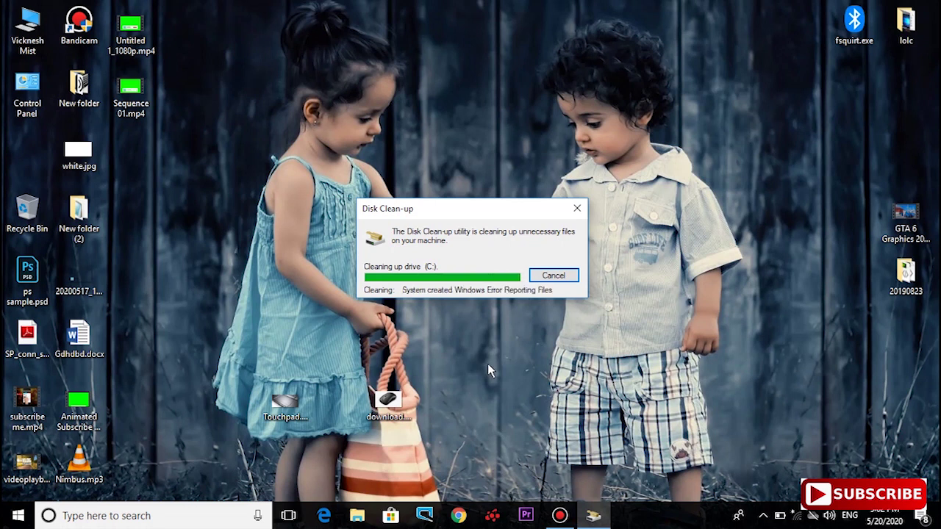
Step: Start optimising the C: drive with Defragment and Optimise Drives, and minimise its window
{"action": "left_click", "coordinate": [110, 515]}
{"action": "type", "text": "defr"}
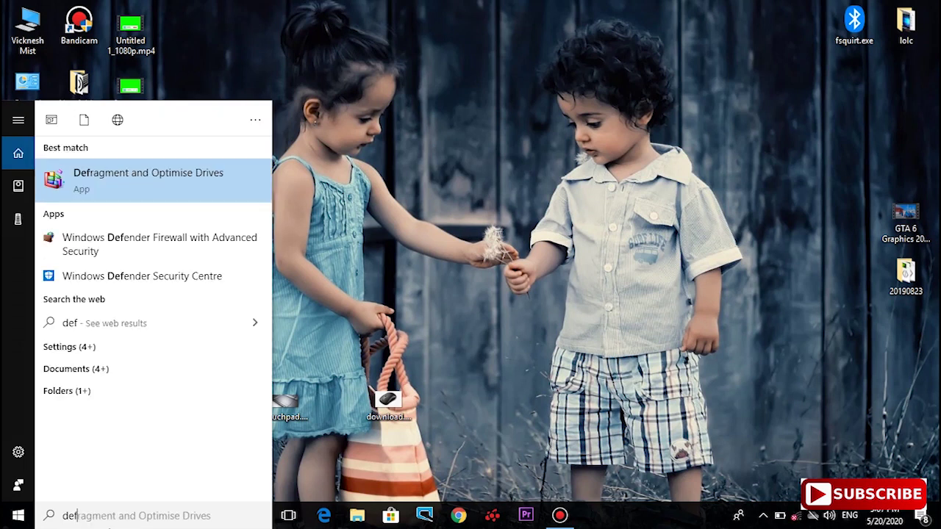
{"action": "left_click", "coordinate": [153, 186]}
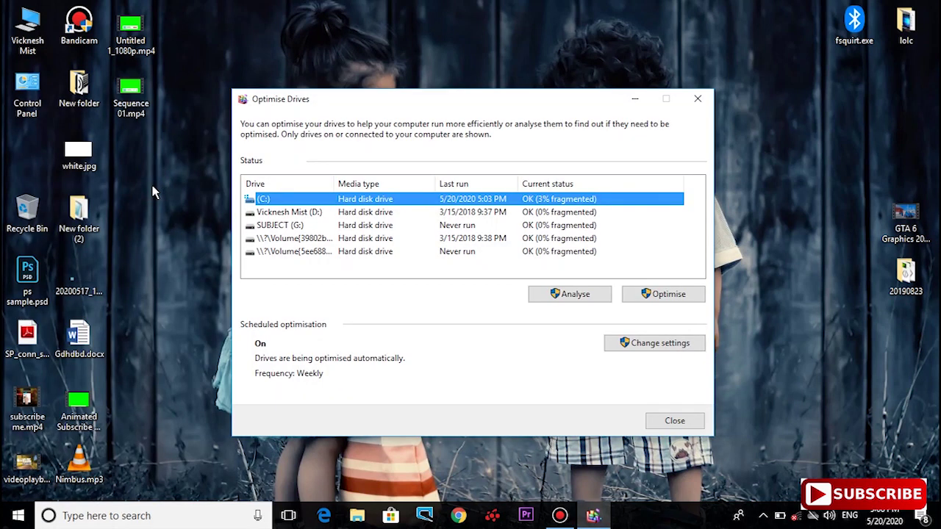
{"action": "left_click", "coordinate": [398, 205]}
{"action": "left_click", "coordinate": [664, 295]}
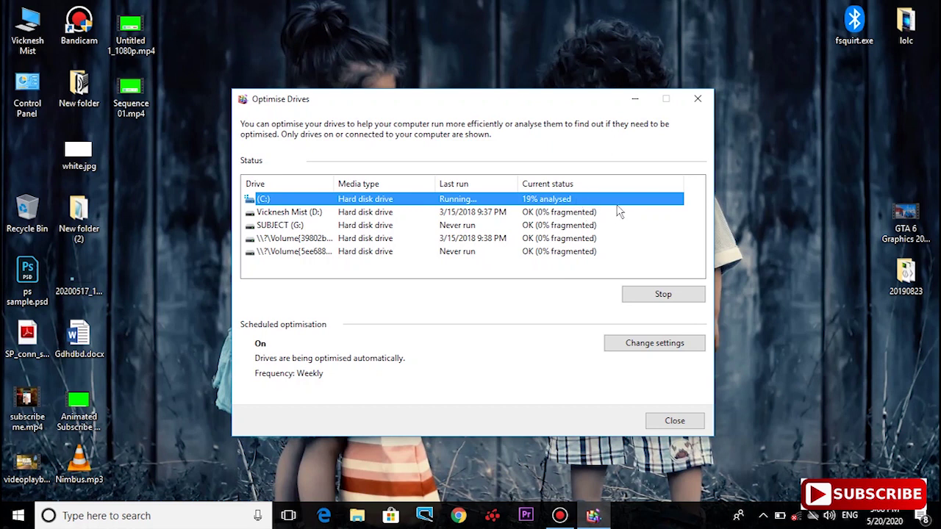
{"action": "left_click", "coordinate": [640, 100]}
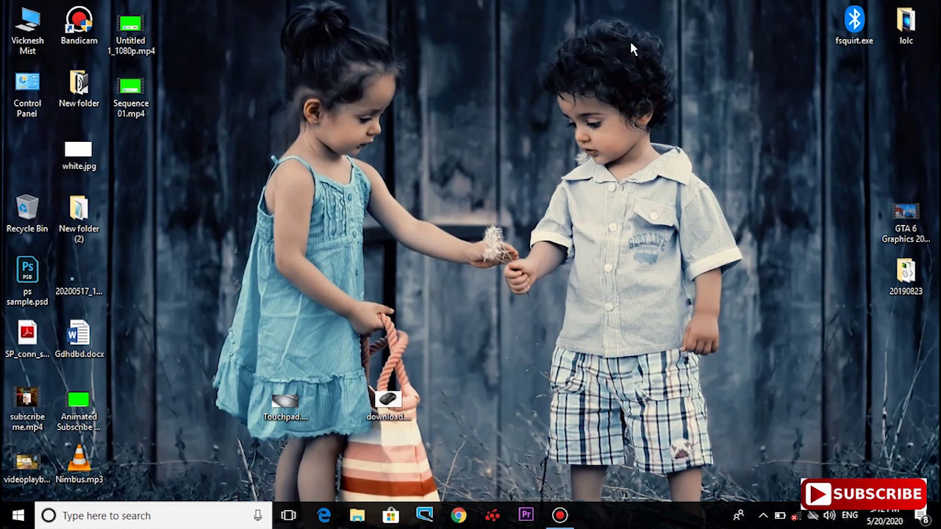
Step: Search Windows for Device Manager and open it
{"action": "left_click", "coordinate": [104, 524]}
{"action": "type", "text": "evic"}
{"action": "key", "text": "BackSpace"}
{"action": "key", "text": "BackSpace"}
{"action": "key", "text": "BackSpace"}
{"action": "key", "text": "BackSpace"}
{"action": "type", "text": "dev"}
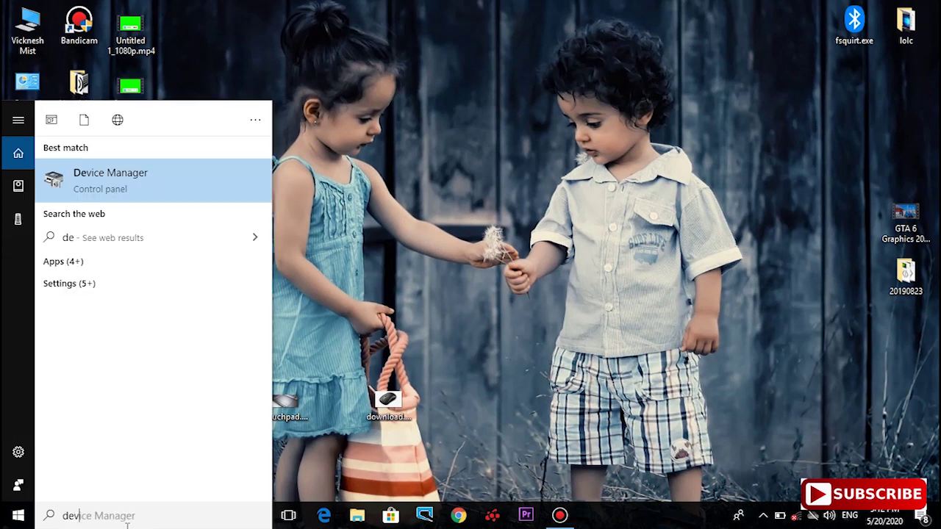
{"action": "left_click", "coordinate": [138, 183]}
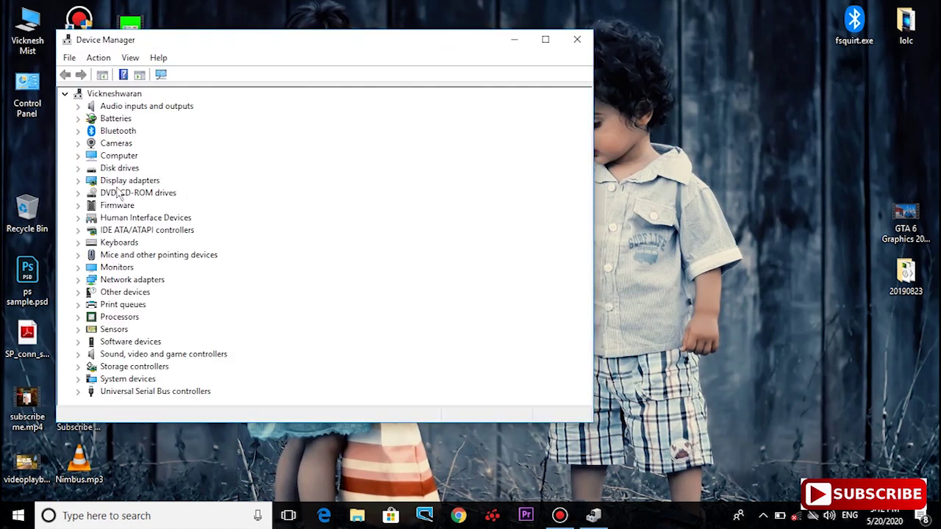
Step: Start a driver update for the Intel(R) HD Graphics 520 display adapter
{"action": "left_click", "coordinate": [94, 182]}
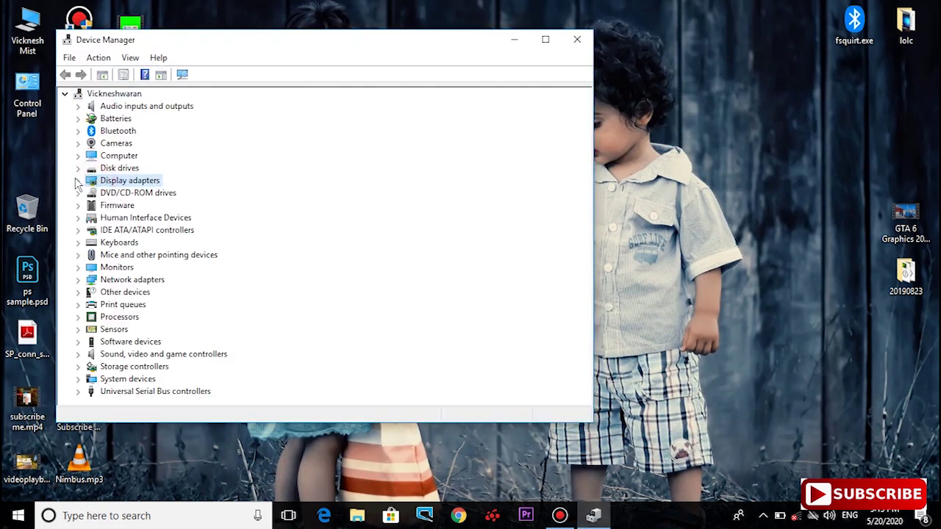
{"action": "left_click", "coordinate": [77, 182]}
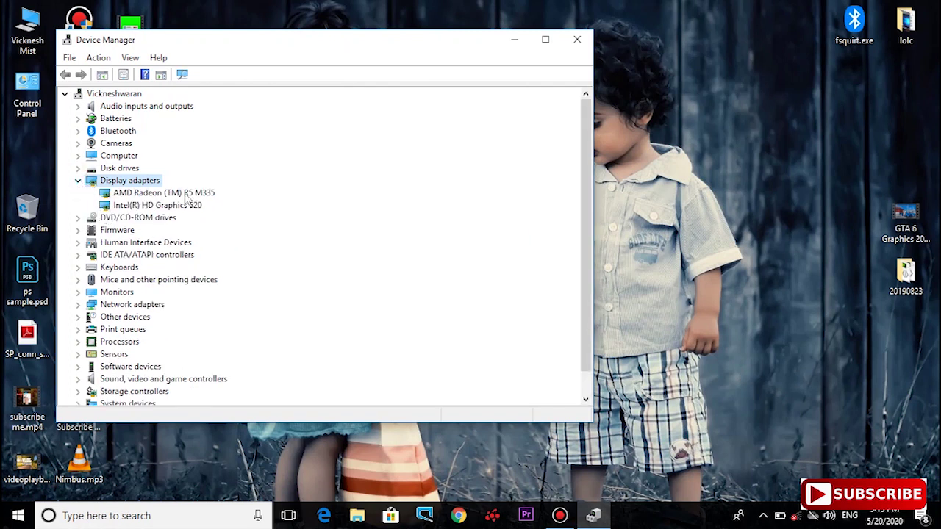
{"action": "left_click", "coordinate": [148, 208]}
{"action": "right_click", "coordinate": [148, 207]}
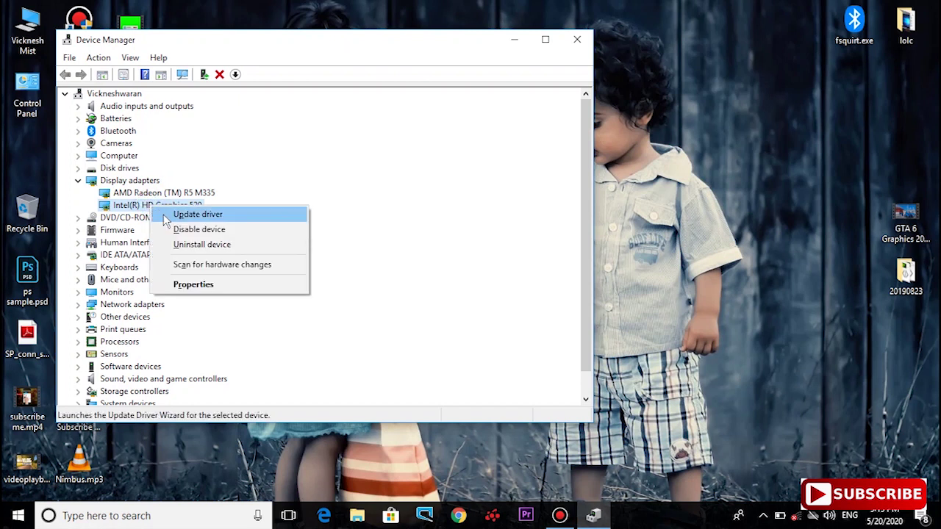
{"action": "left_click", "coordinate": [197, 214]}
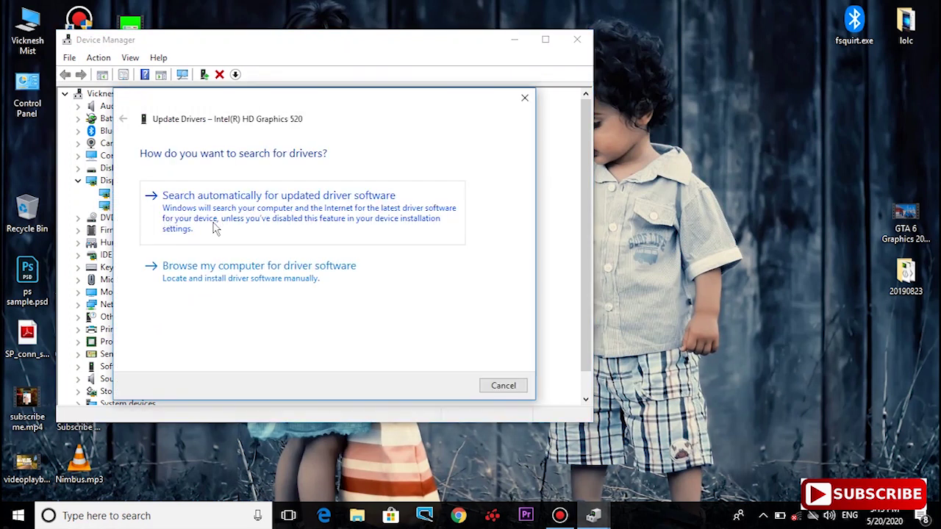
Step: Install the Intel(R) HD Graphics 520 driver manually from the list of available drivers on the computer
{"action": "left_click", "coordinate": [307, 280]}
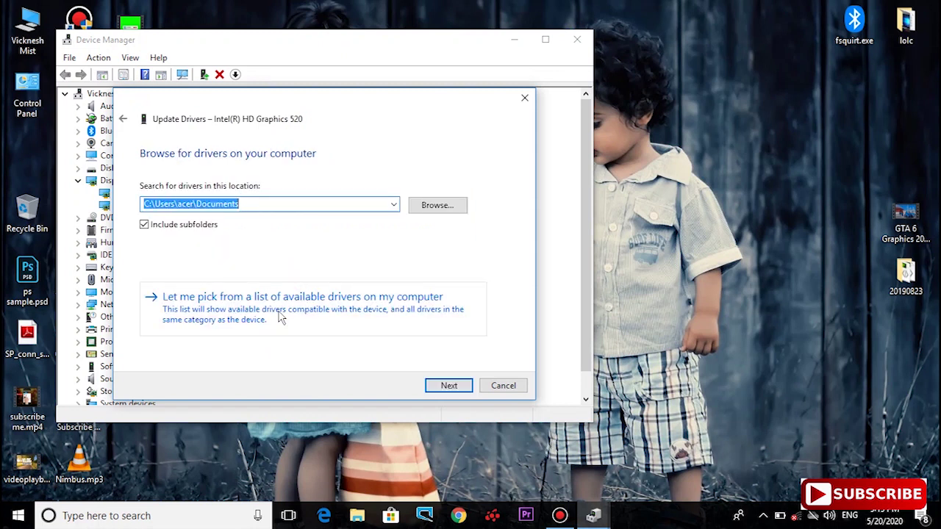
{"action": "left_click", "coordinate": [342, 312]}
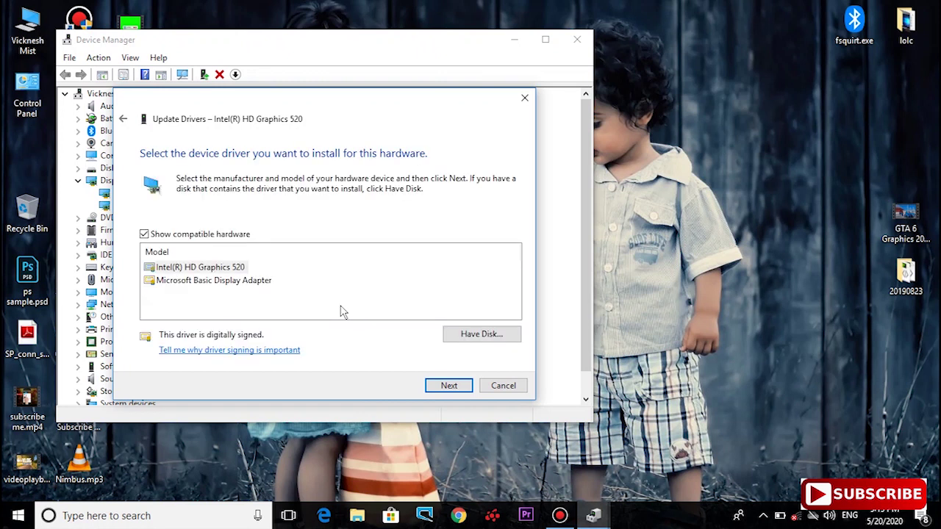
{"action": "left_click", "coordinate": [221, 269]}
{"action": "left_click", "coordinate": [449, 384]}
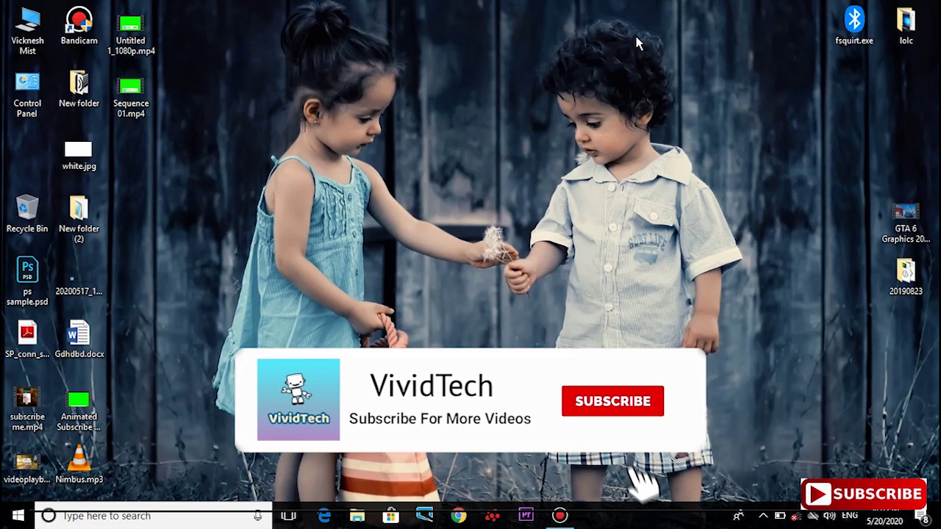
Step: Search Windows for System Configuration, launch it and open the advanced boot options for Windows 10
{"action": "left_click", "coordinate": [110, 516]}
{"action": "type", "text": "syst"}
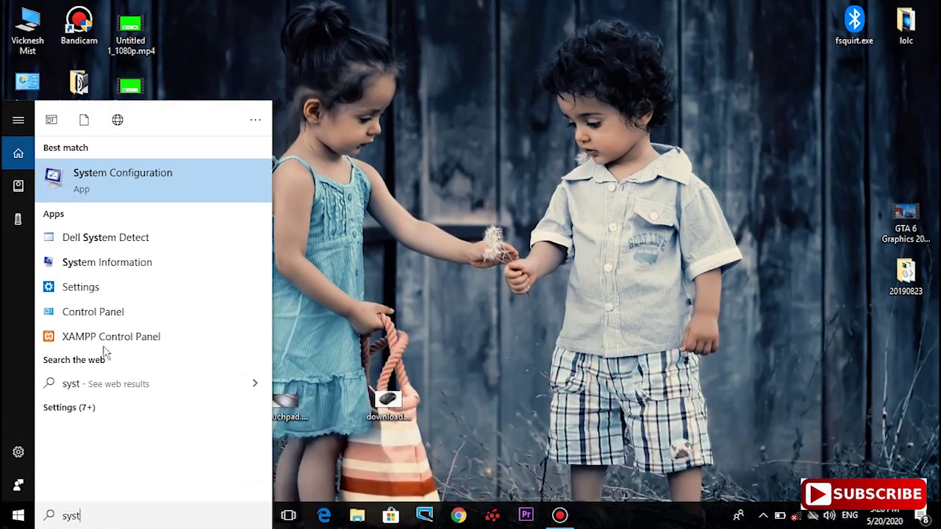
{"action": "left_click", "coordinate": [143, 178]}
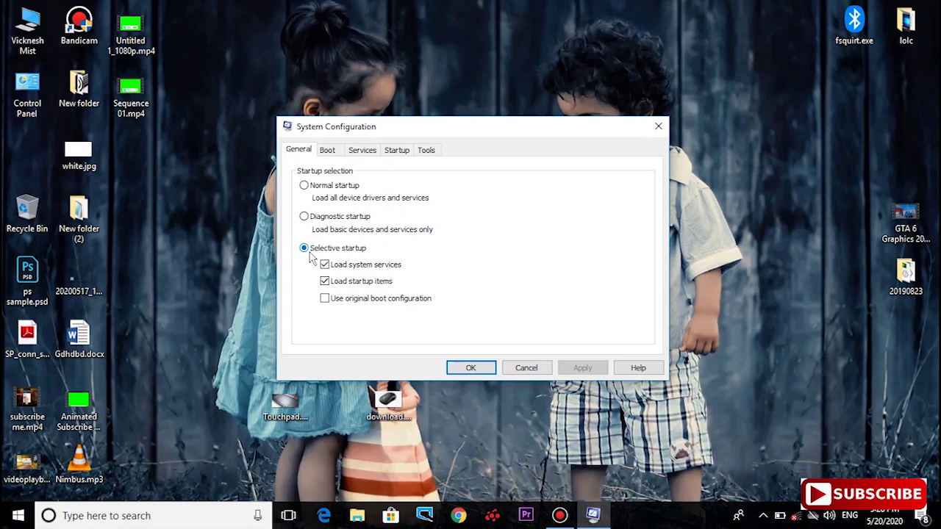
{"action": "left_click", "coordinate": [329, 152]}
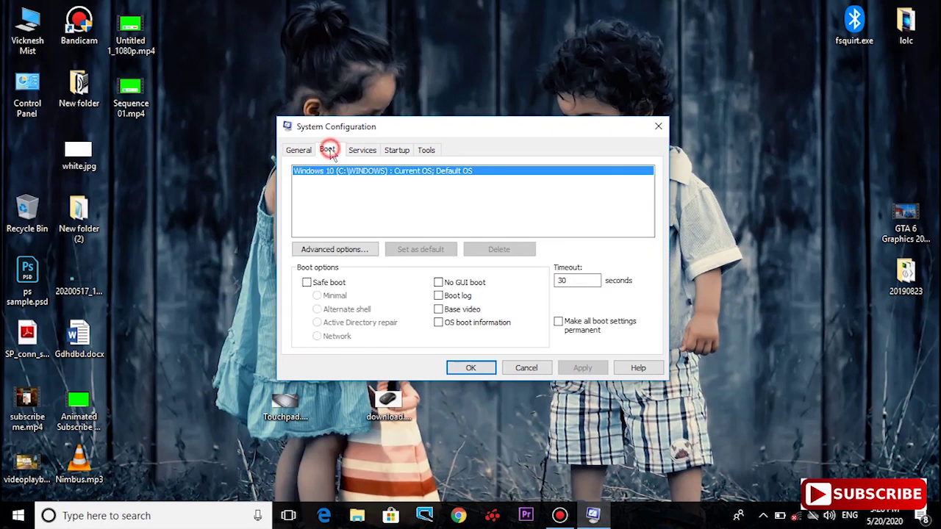
{"action": "left_click", "coordinate": [341, 256]}
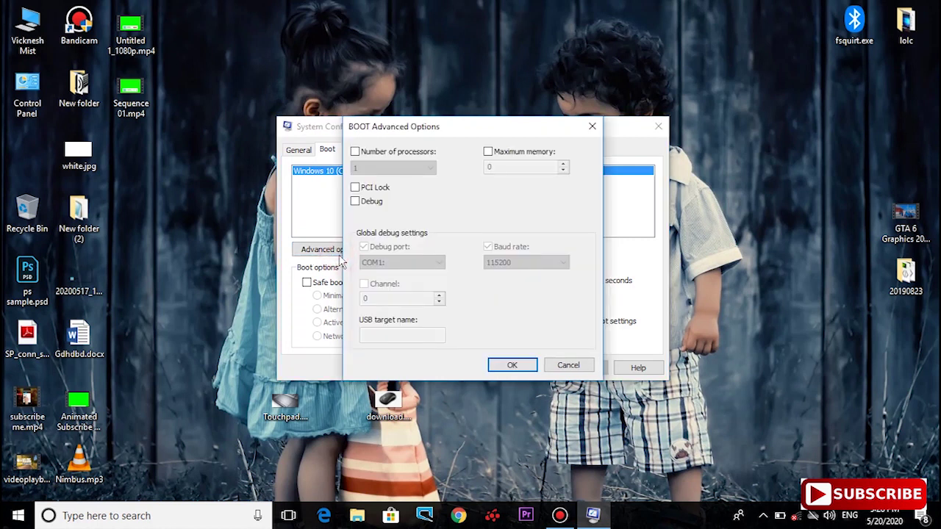
Step: Set the number of boot processors to 4, enable the maximum memory option and accept the advanced boot options
{"action": "left_click", "coordinate": [356, 153]}
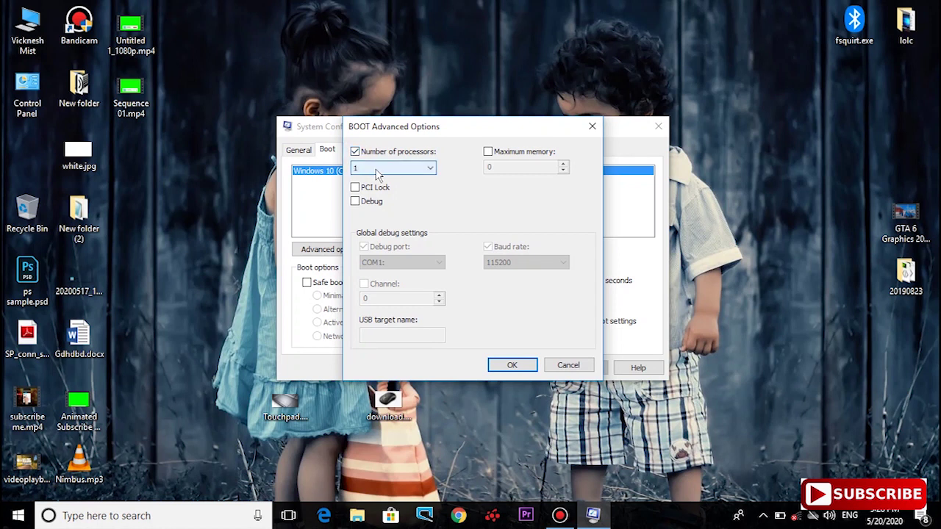
{"action": "left_click", "coordinate": [377, 169]}
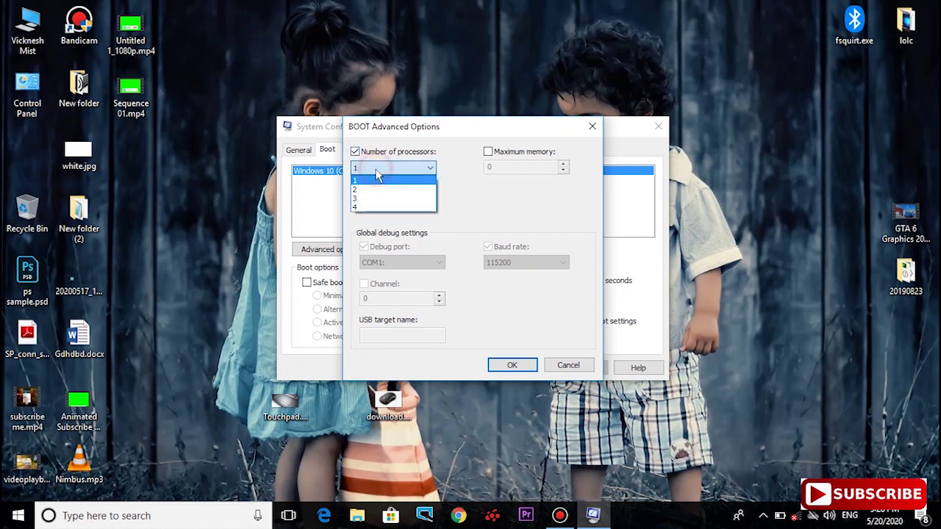
{"action": "left_click", "coordinate": [370, 209]}
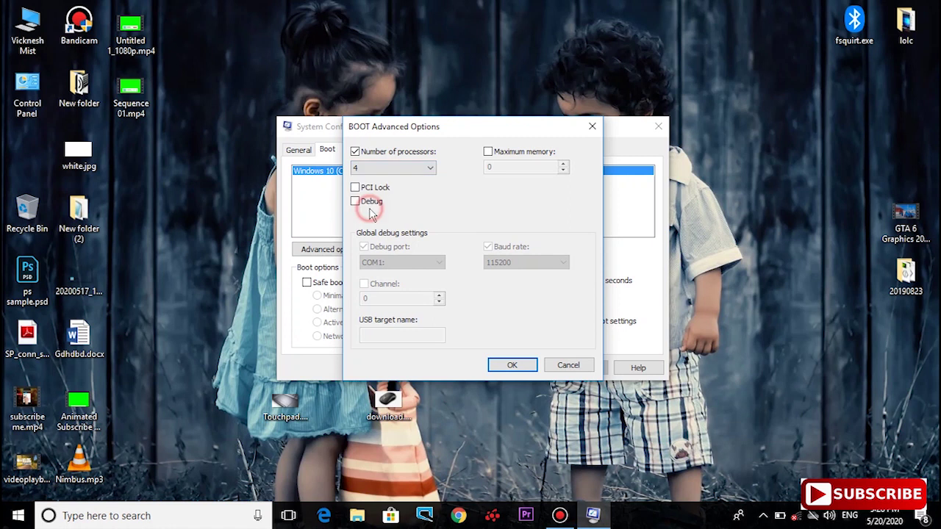
{"action": "left_click", "coordinate": [488, 151]}
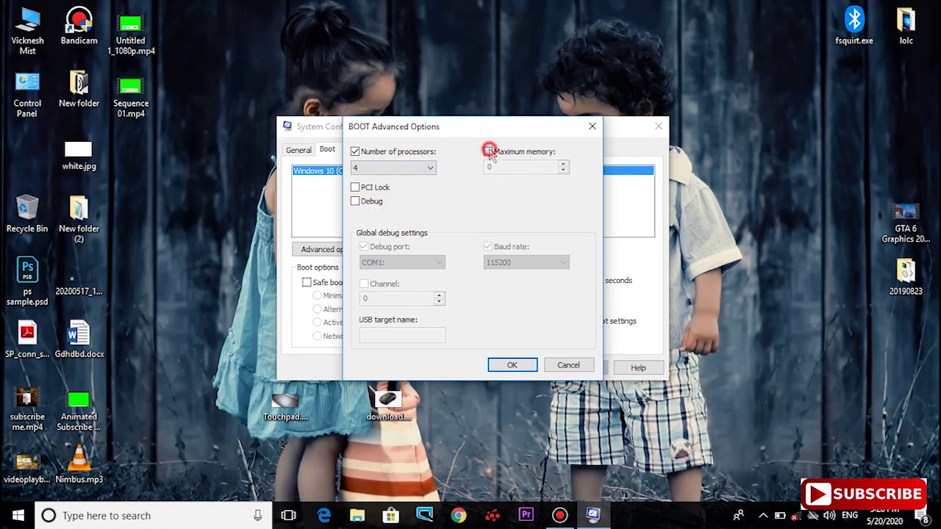
{"action": "left_click", "coordinate": [511, 364]}
Step: Apply the boot changes in System Configuration and exit without restarting the computer
{"action": "left_click", "coordinate": [564, 367]}
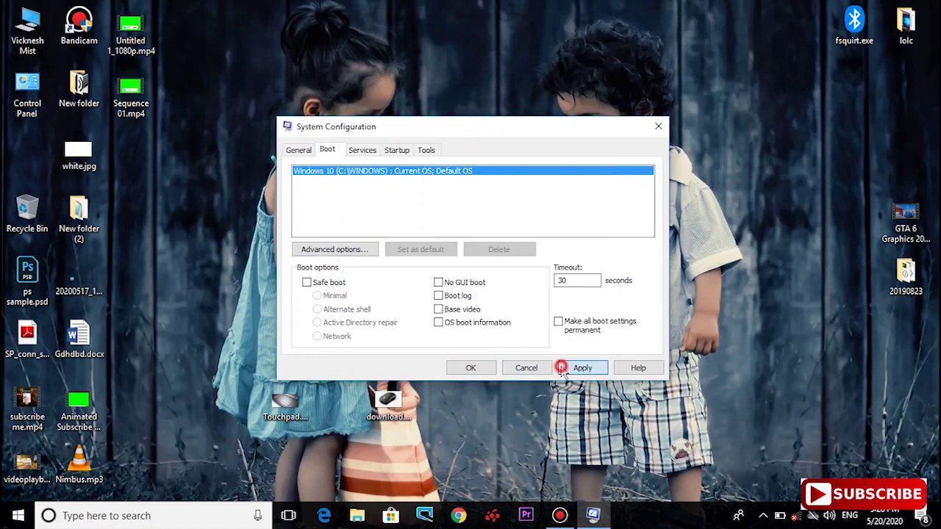
{"action": "left_click", "coordinate": [472, 368]}
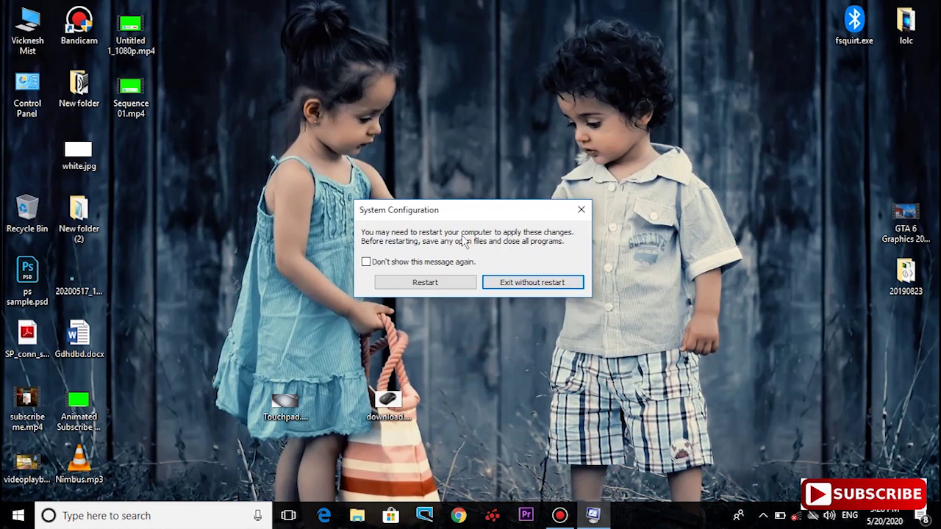
{"action": "left_click", "coordinate": [526, 284]}
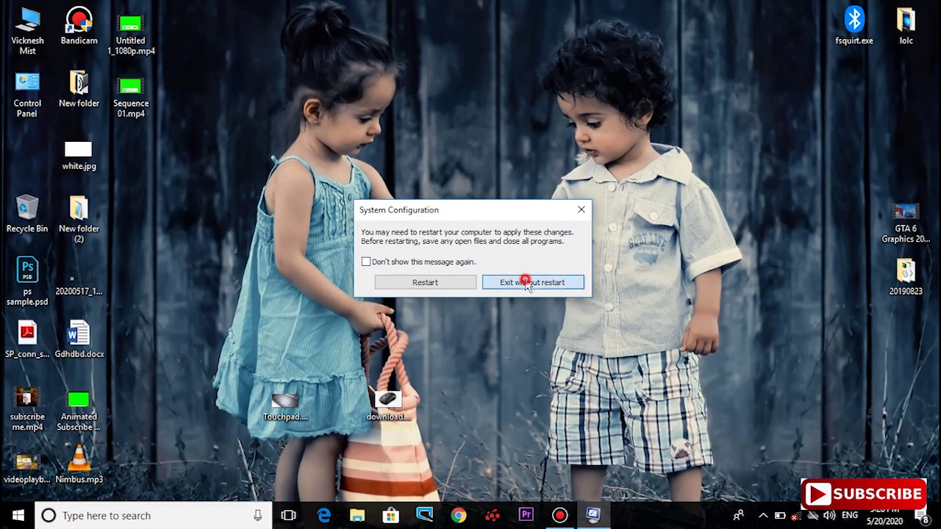